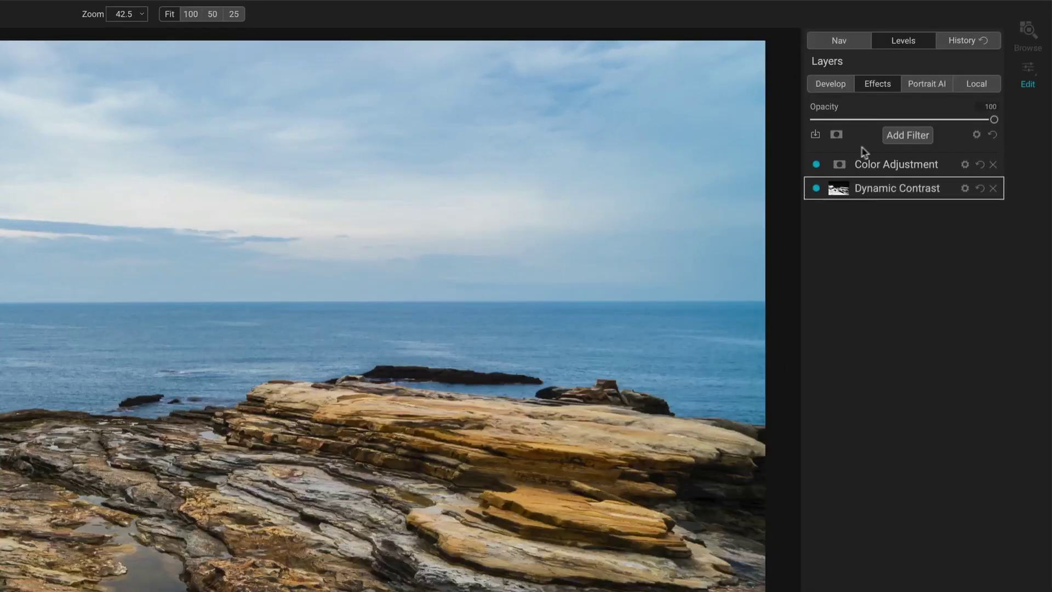
Add a Sunshine filter atop the stack and test its Amount and Warmth sliders.
left_click(893, 138)
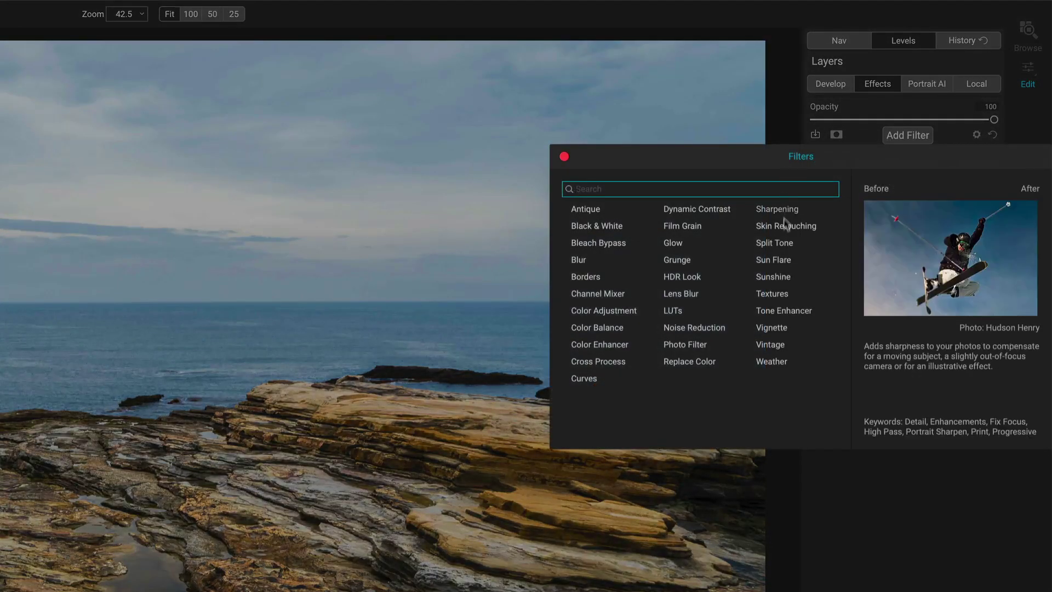
left_click(776, 275)
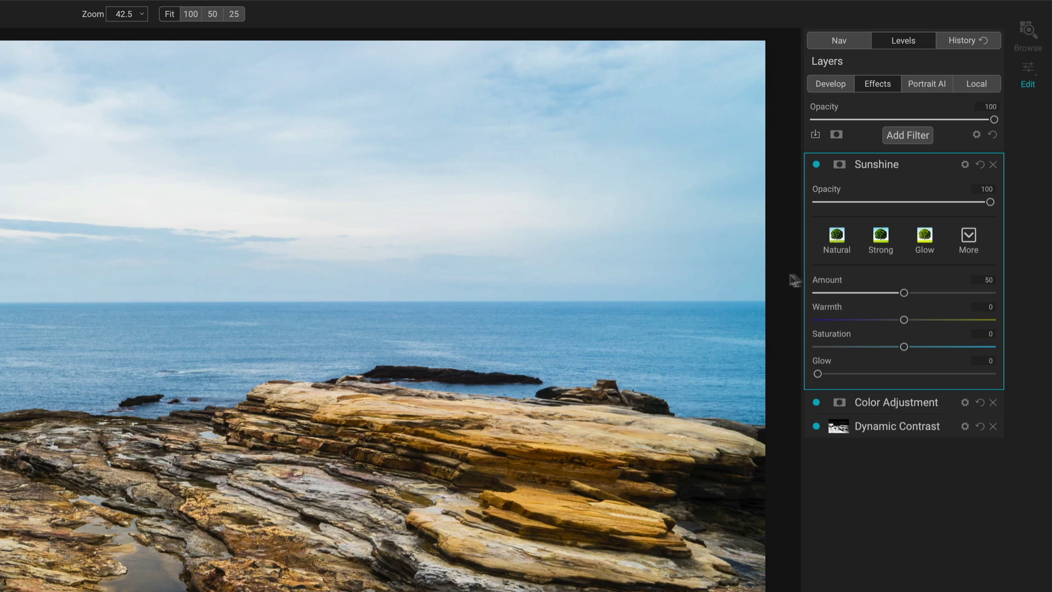
left_click_drag(904, 293, 853, 293)
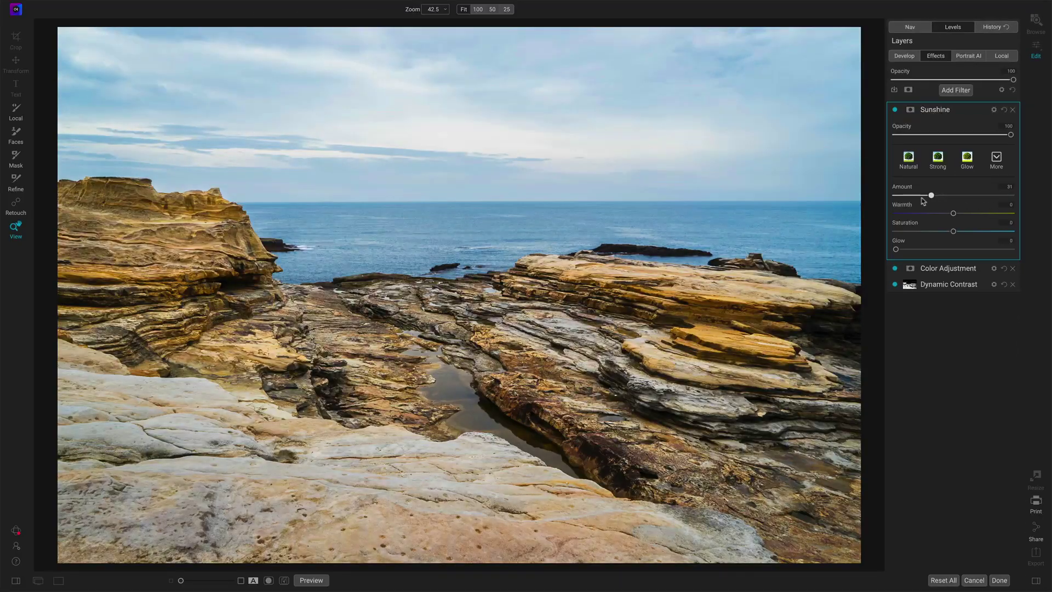
left_click_drag(914, 222, 951, 200)
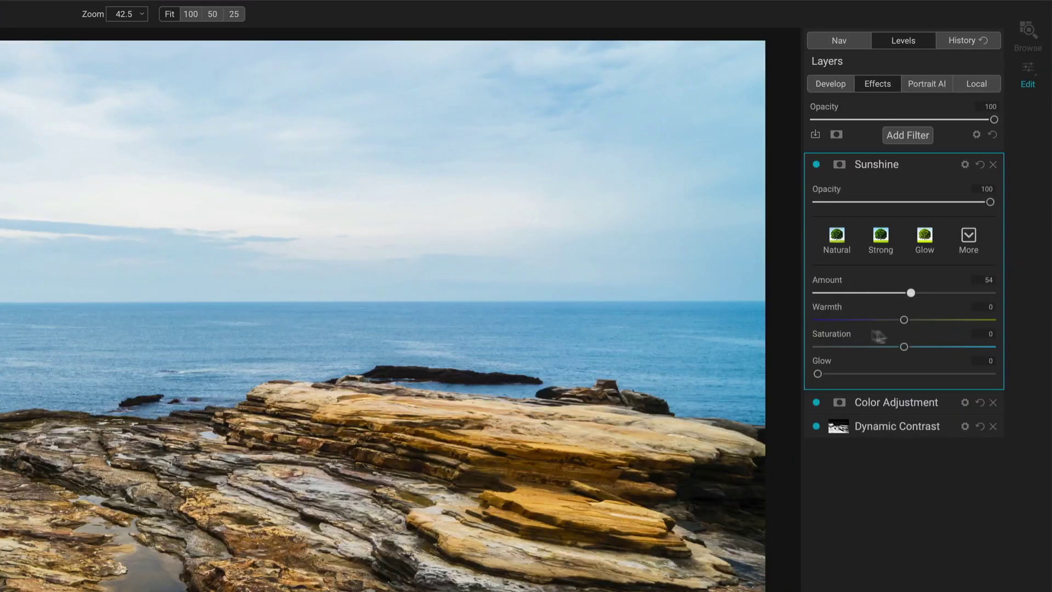
left_click_drag(905, 321, 809, 293)
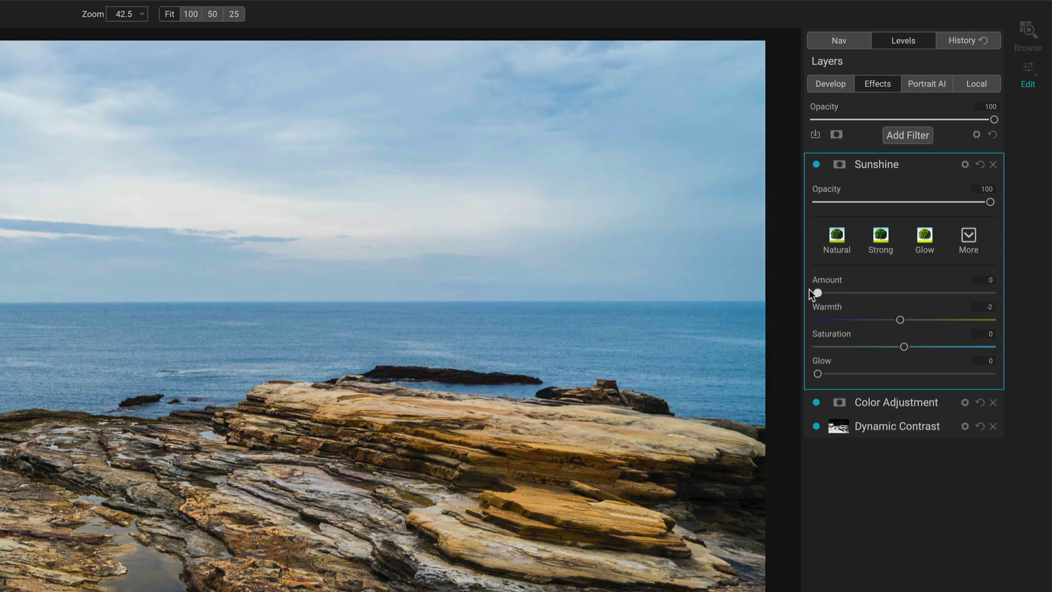
Set Sunshine Warmth to 5 and Saturation to 5, and raise Amount toward 59.
left_click_drag(902, 322, 933, 328)
mouse_move(905, 351)
left_mouse_down()
mouse_move(956, 351)
mouse_move(912, 354)
left_mouse_up()
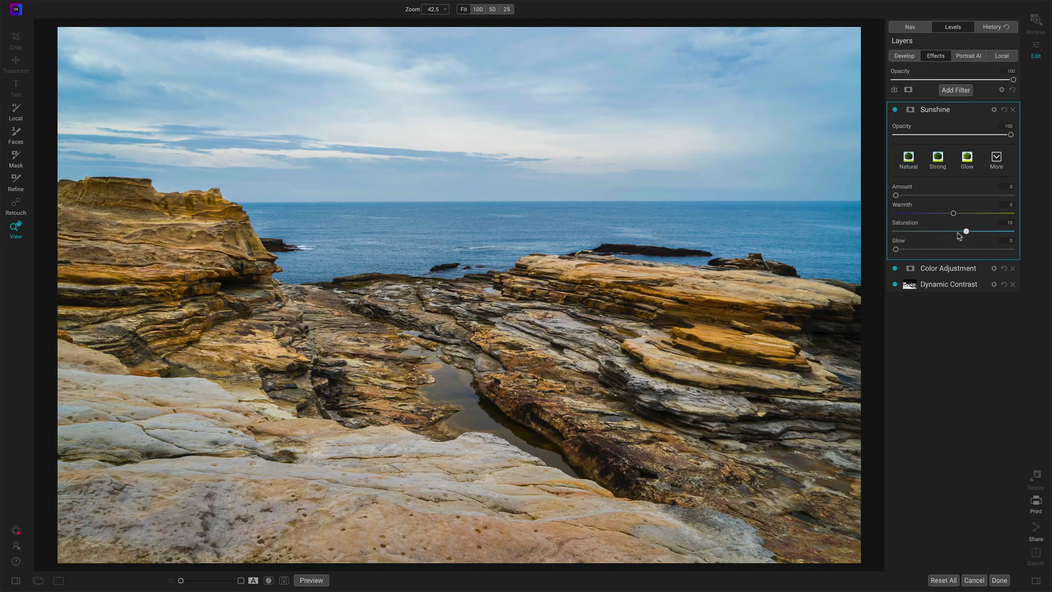
mouse_move(958, 233)
left_mouse_down()
mouse_move(914, 231)
mouse_move(953, 231)
left_mouse_up()
left_click_drag(958, 214, 959, 214)
left_click_drag(896, 195, 935, 201)
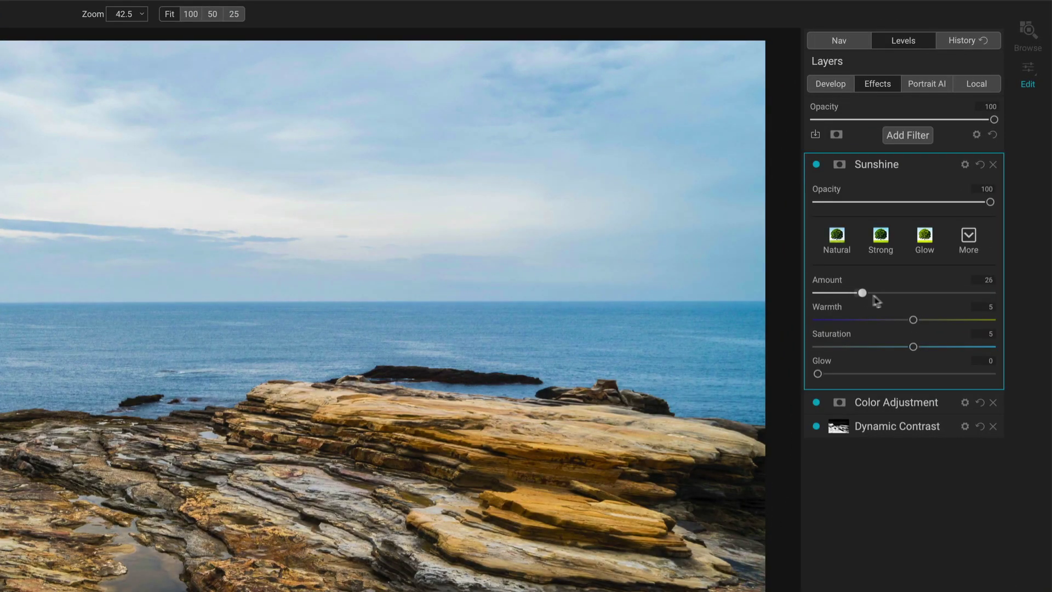
left_click_drag(875, 300, 935, 302)
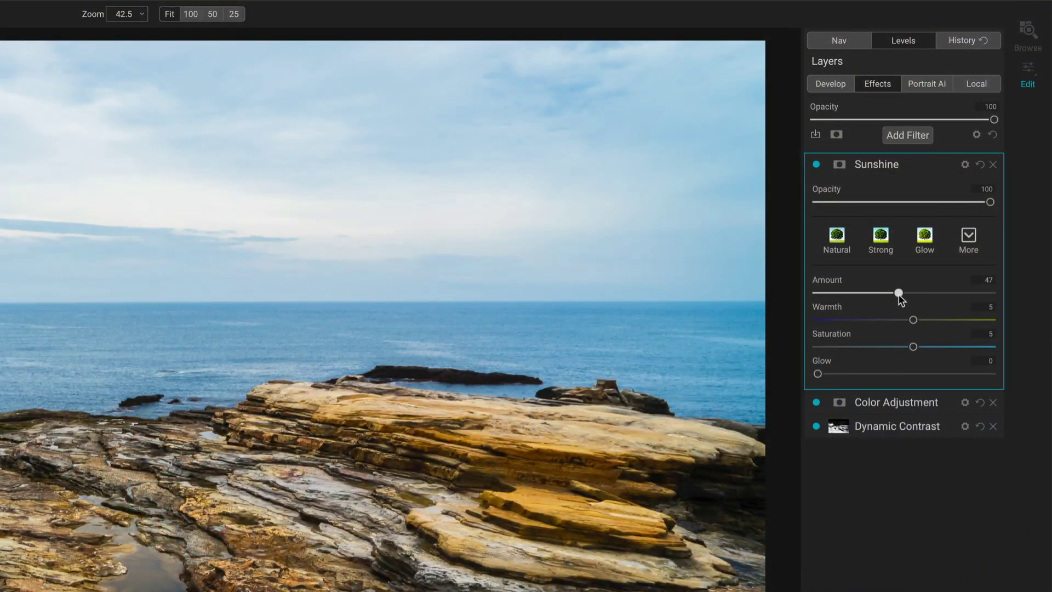
Settle the Sunshine Amount around 46, try Saturation values up to 22, then reset it to 0.
left_click_drag(898, 295, 904, 294)
left_click_drag(913, 347, 945, 347)
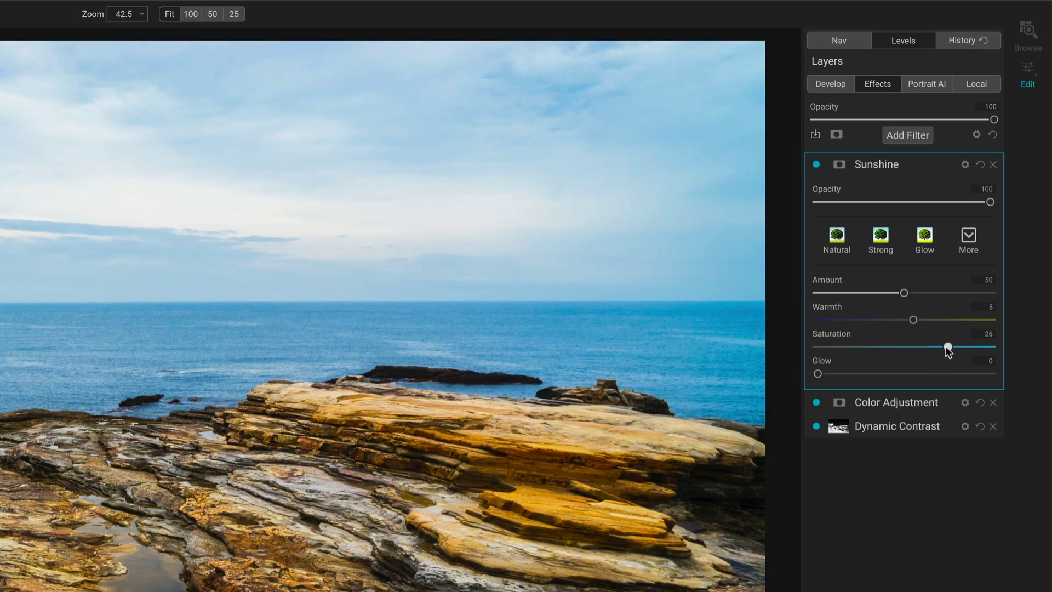
left_click_drag(947, 346, 904, 349)
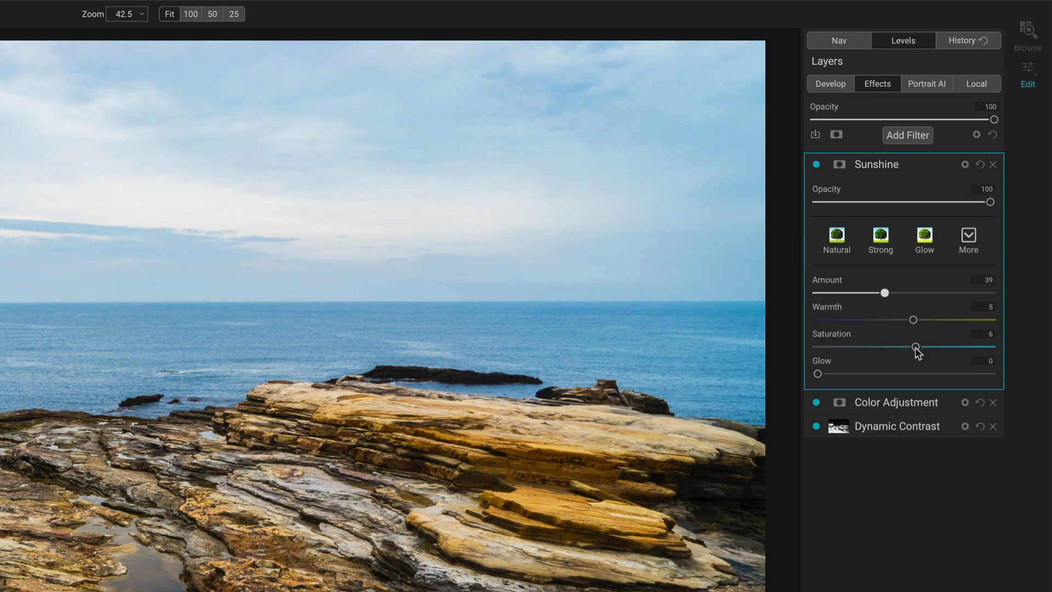
mouse_move(915, 348)
left_mouse_down()
mouse_move(968, 350)
mouse_move(916, 350)
left_mouse_up()
left_click_drag(913, 347, 908, 347)
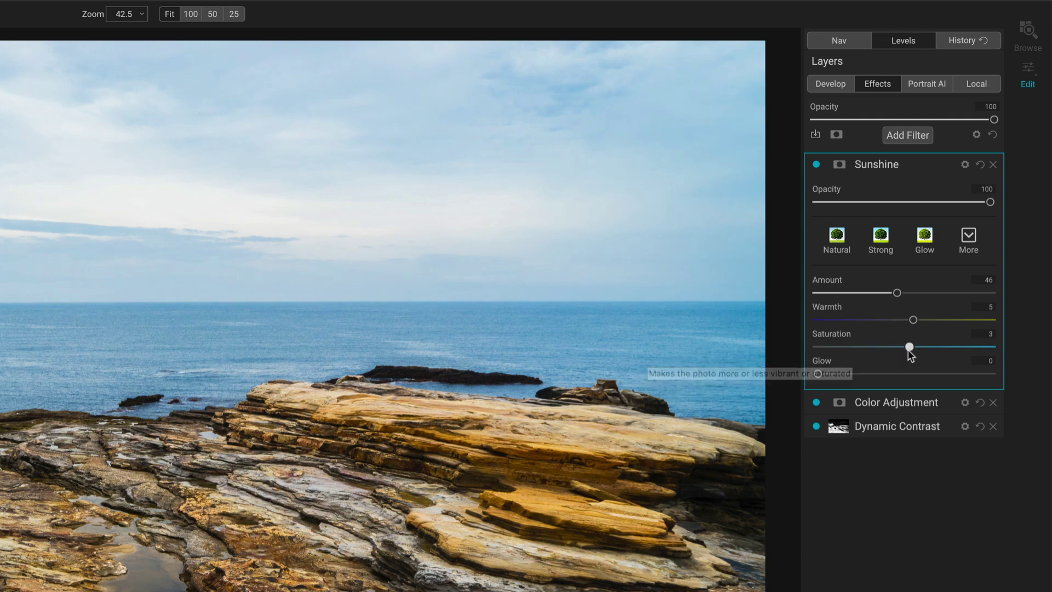
left_click_drag(909, 347, 943, 351)
double_click(944, 355)
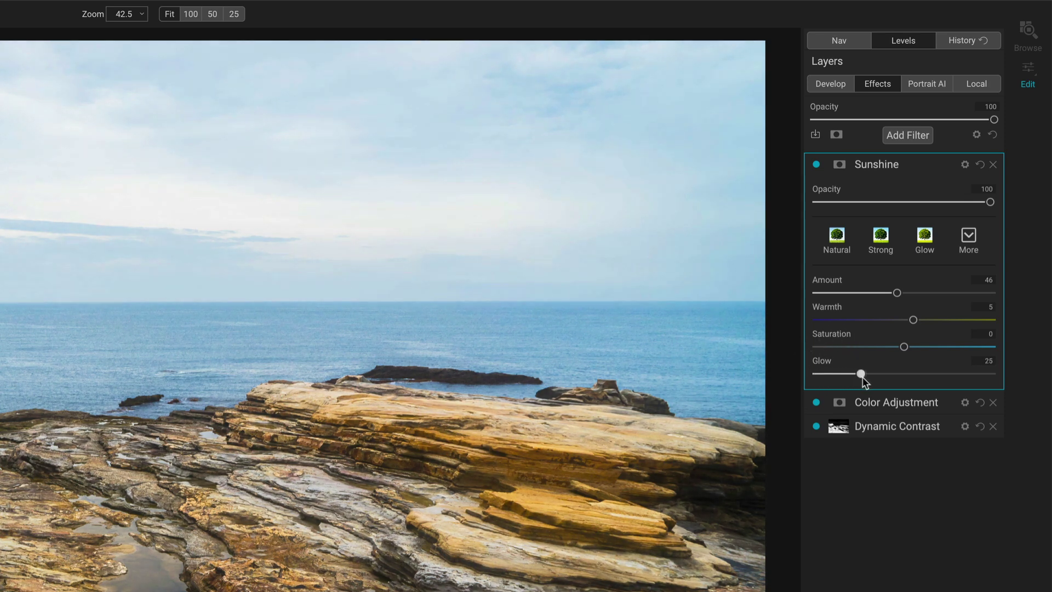
Try Glow strengths, ending at a subtle 4, test Amount 73, then reset Amount to 50.
mouse_move(877, 374)
left_mouse_down()
mouse_move(905, 375)
mouse_move(838, 381)
mouse_move(860, 381)
left_mouse_up()
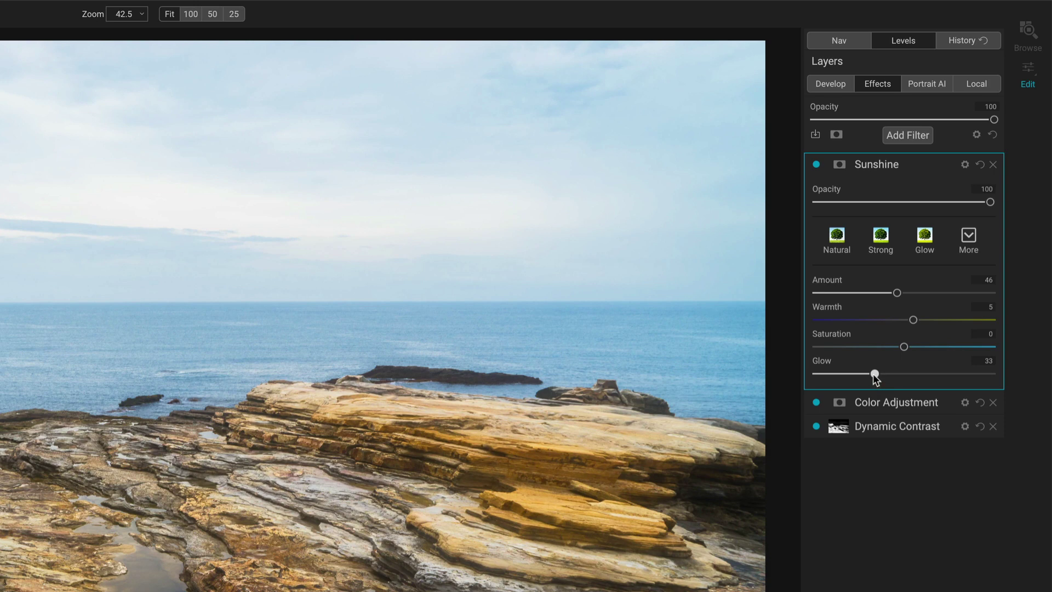
left_click_drag(874, 375, 872, 377)
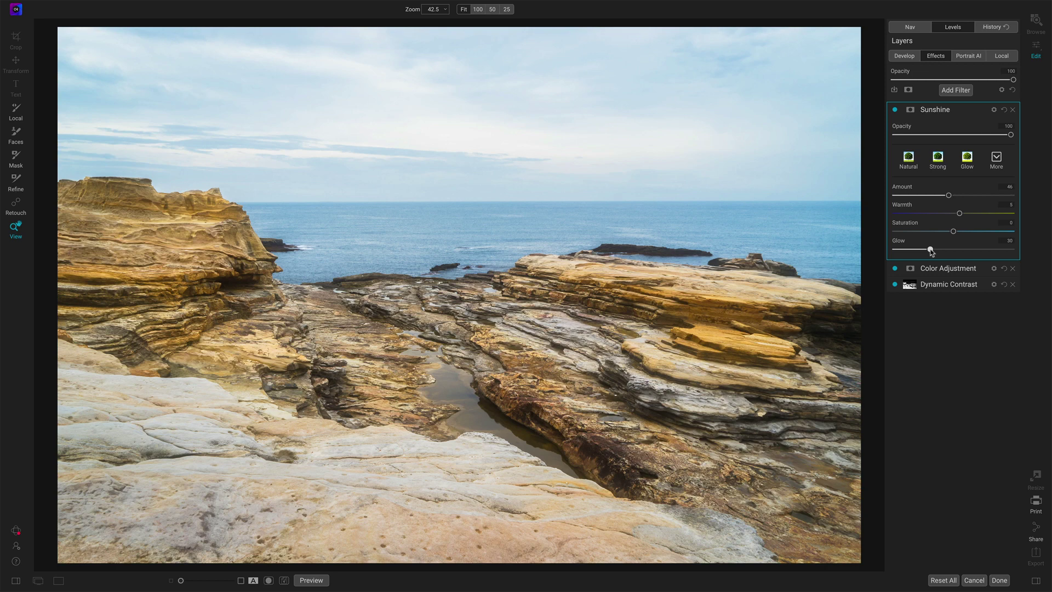
left_click_drag(949, 196, 981, 197)
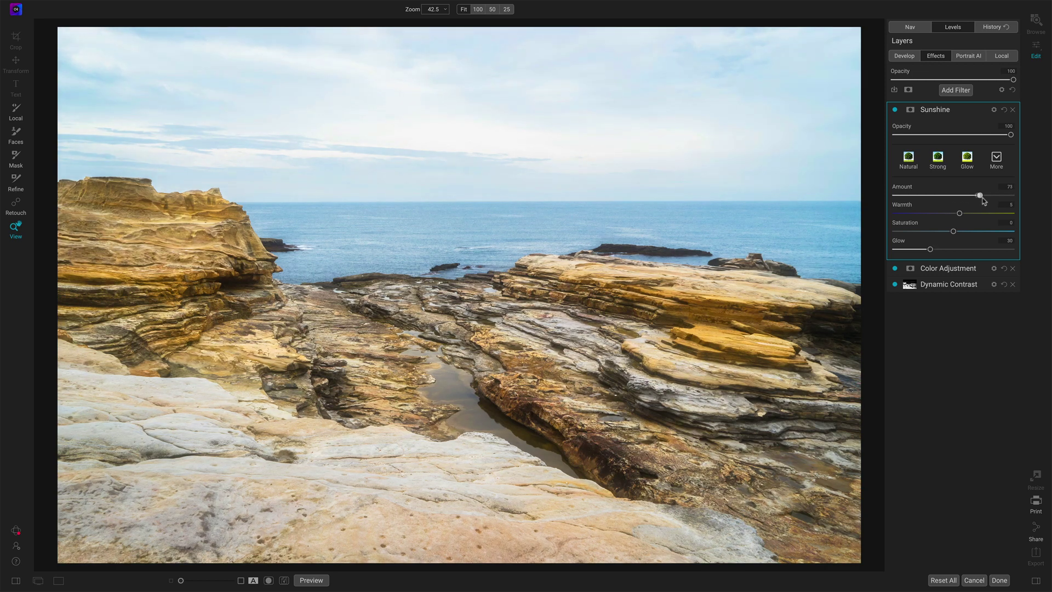
left_click_drag(938, 254, 908, 252)
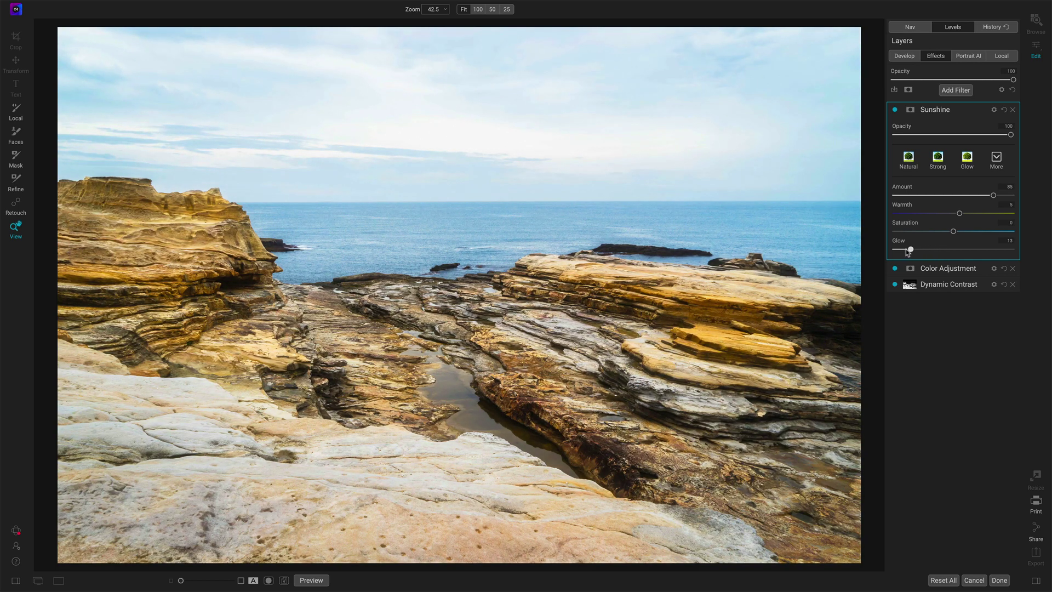
double_click(906, 188)
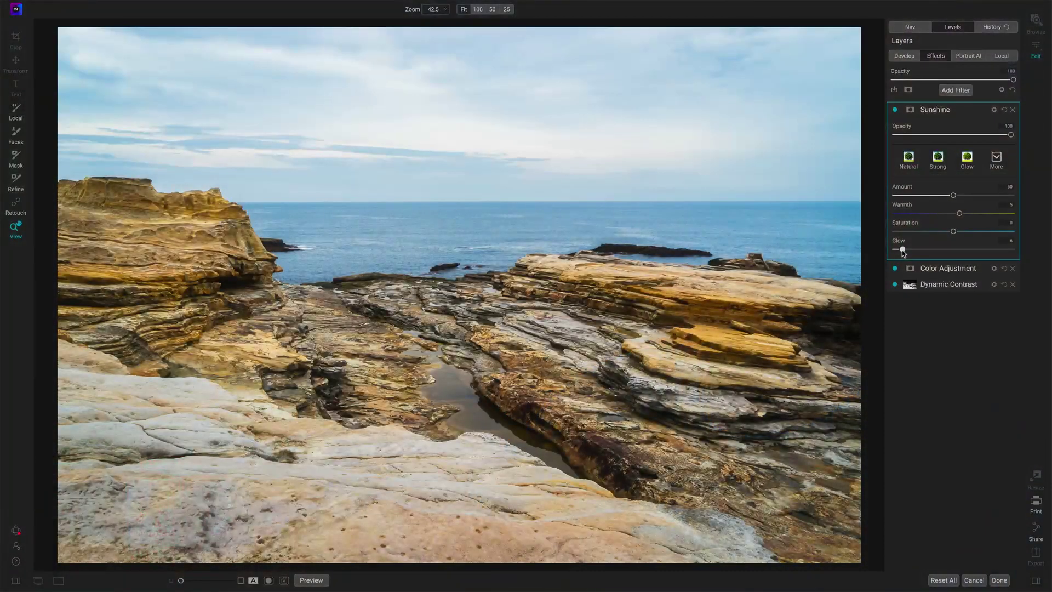
Try the Natural, Strong and Glow presets, then apply the Sunshine style from More.
left_click(1005, 111)
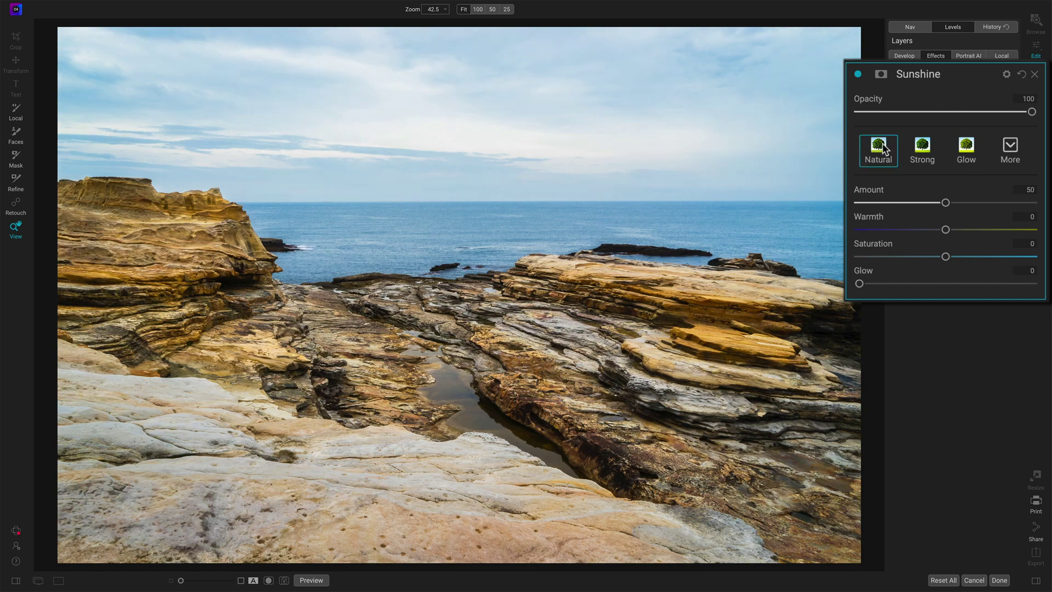
left_click(911, 158)
left_click(922, 153)
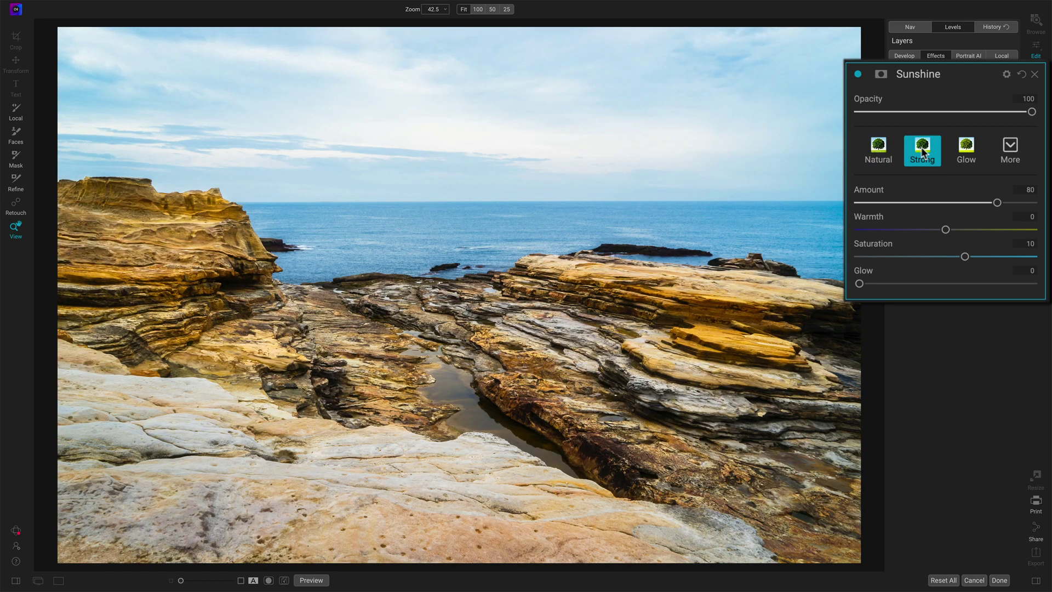
left_click(977, 154)
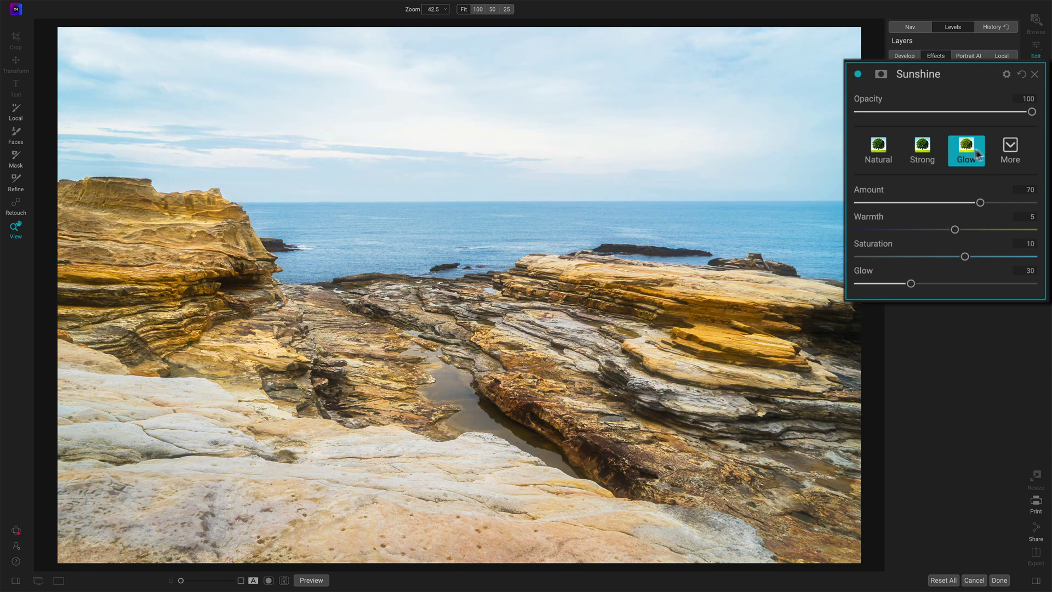
left_click(1008, 149)
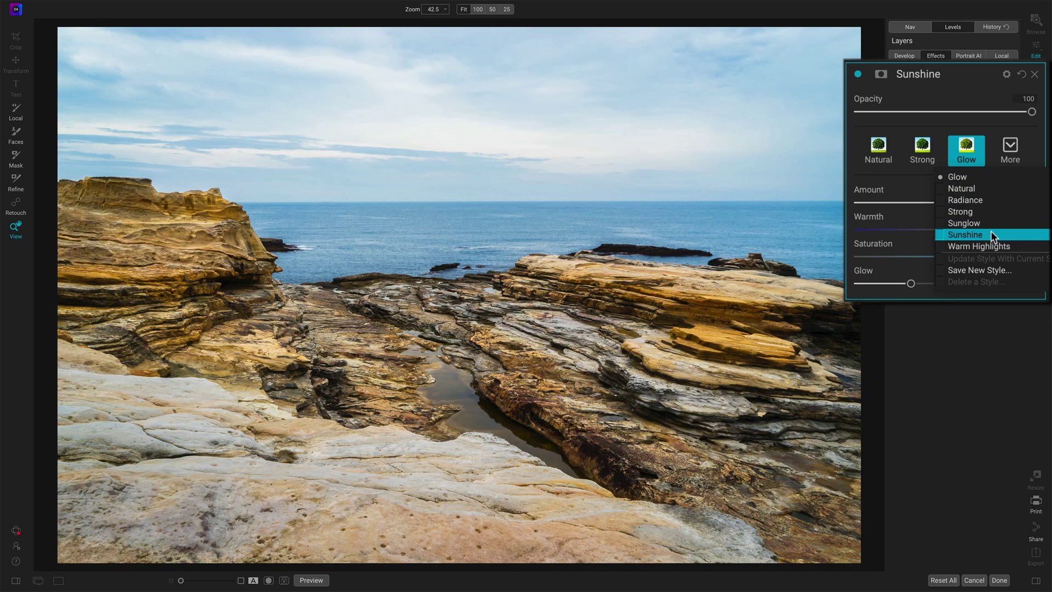
left_click(991, 231)
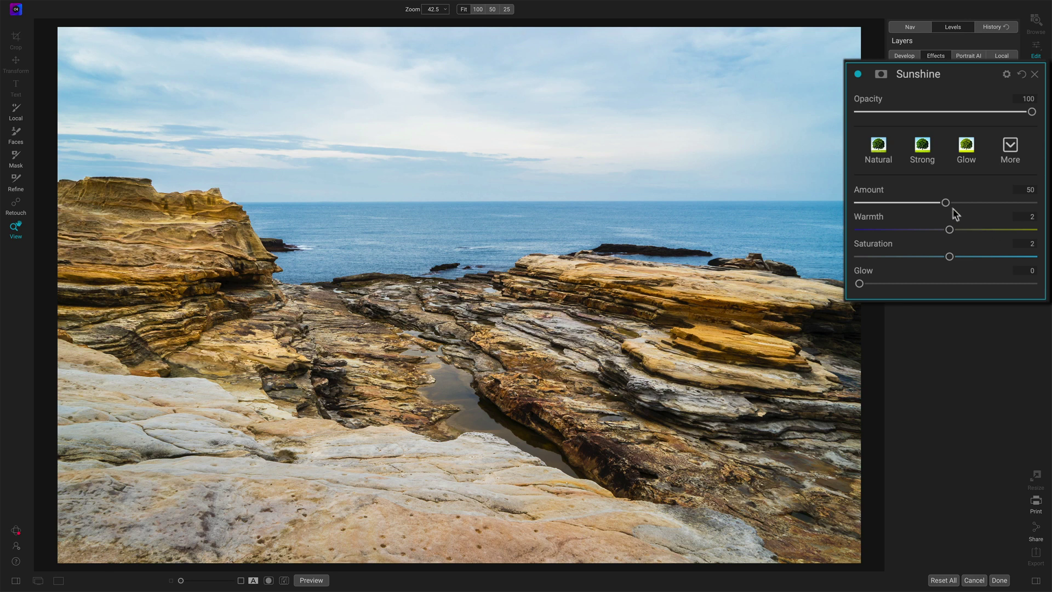
Raise the Sunshine Amount to 74 and lower the filter Opacity to about 82.
left_click_drag(947, 203, 967, 205)
left_click_drag(967, 203, 982, 204)
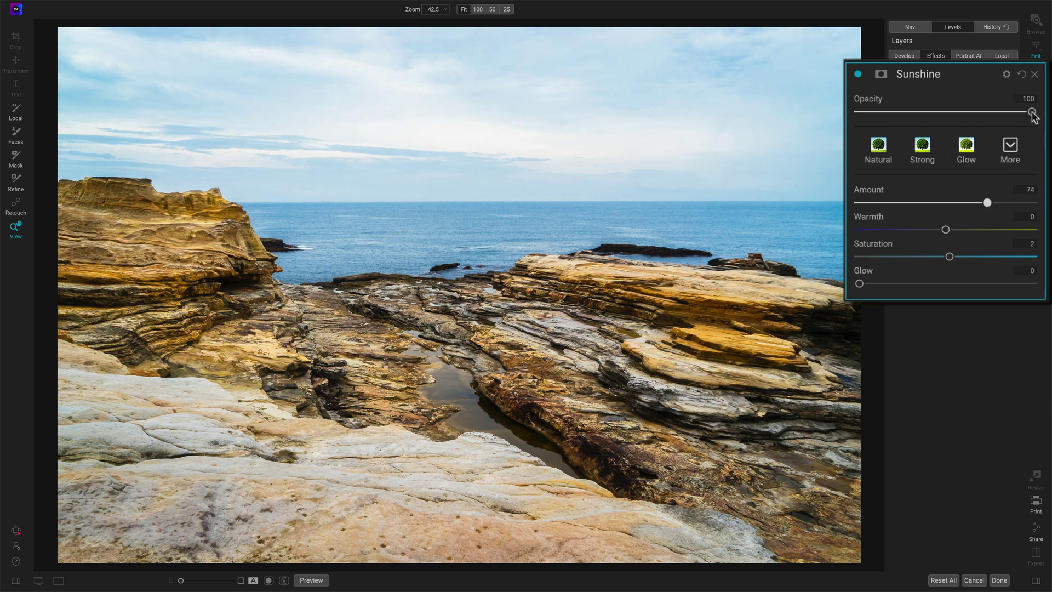
left_click_drag(1030, 111, 1000, 118)
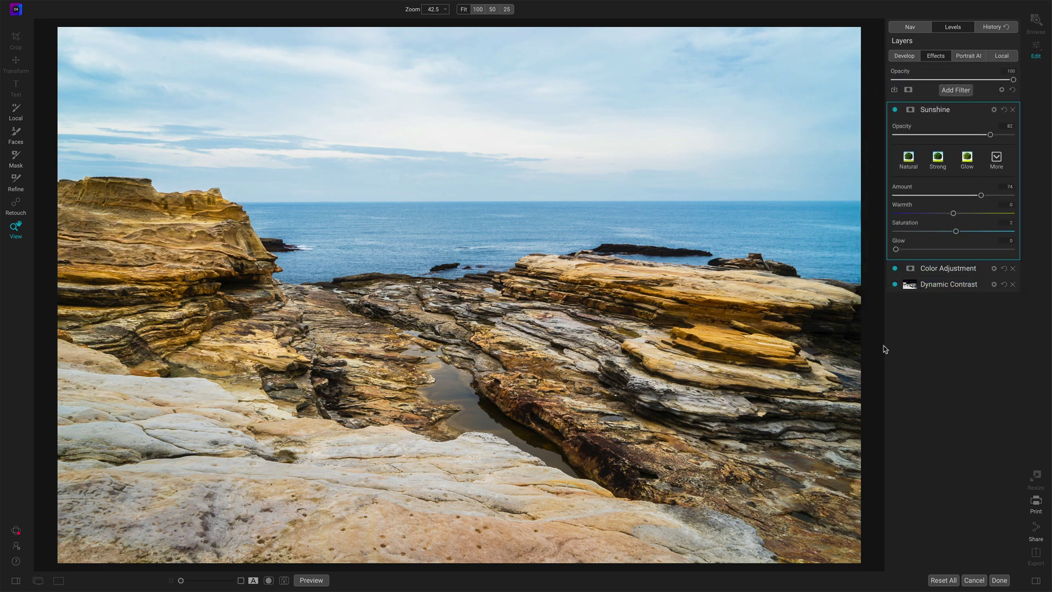
left_click(895, 110)
left_click(895, 110)
left_click(894, 110)
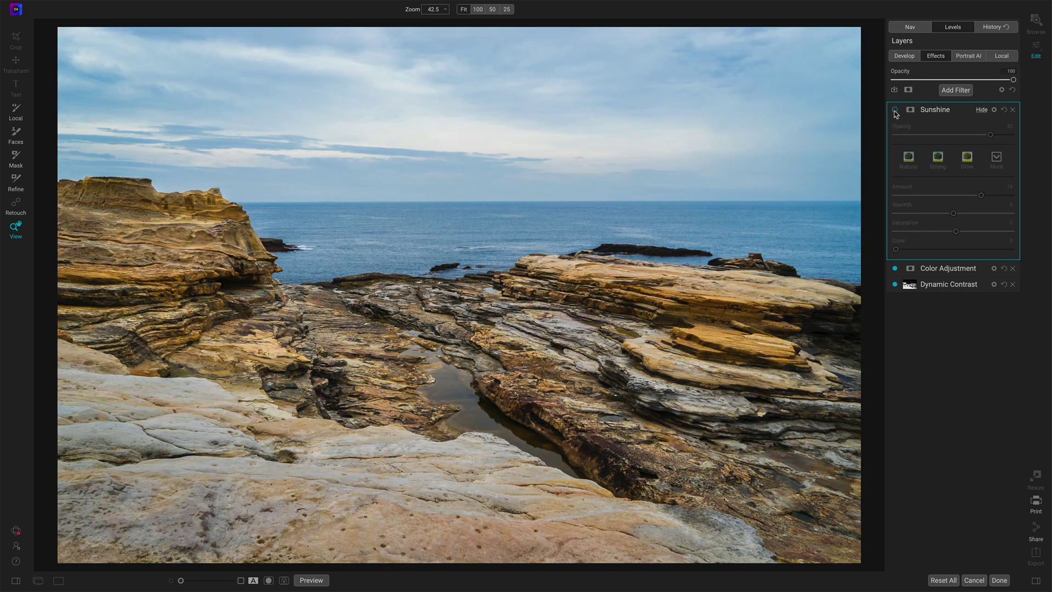
left_click(895, 110)
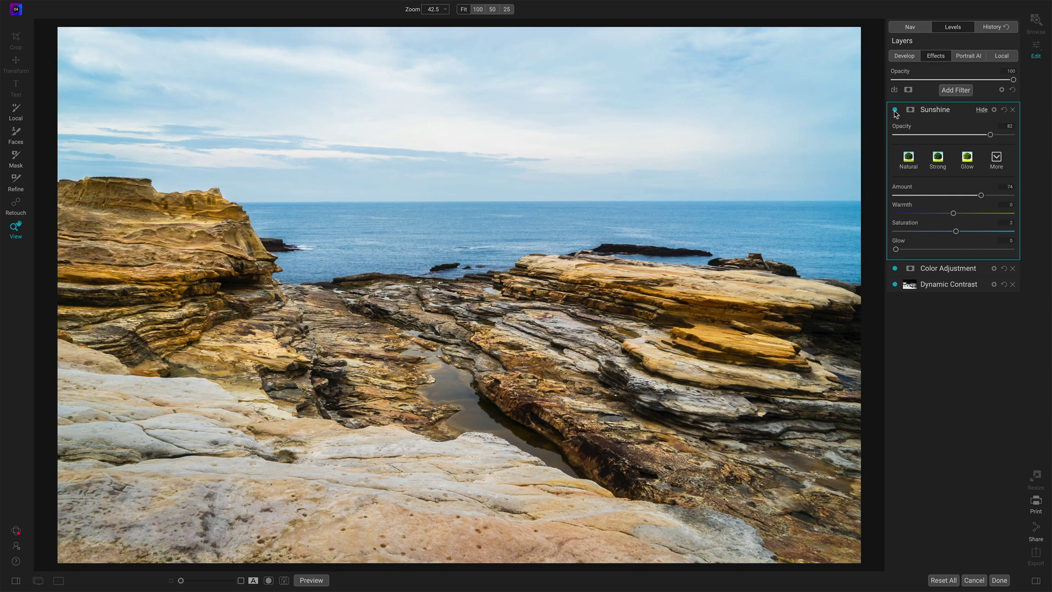
left_click(895, 110)
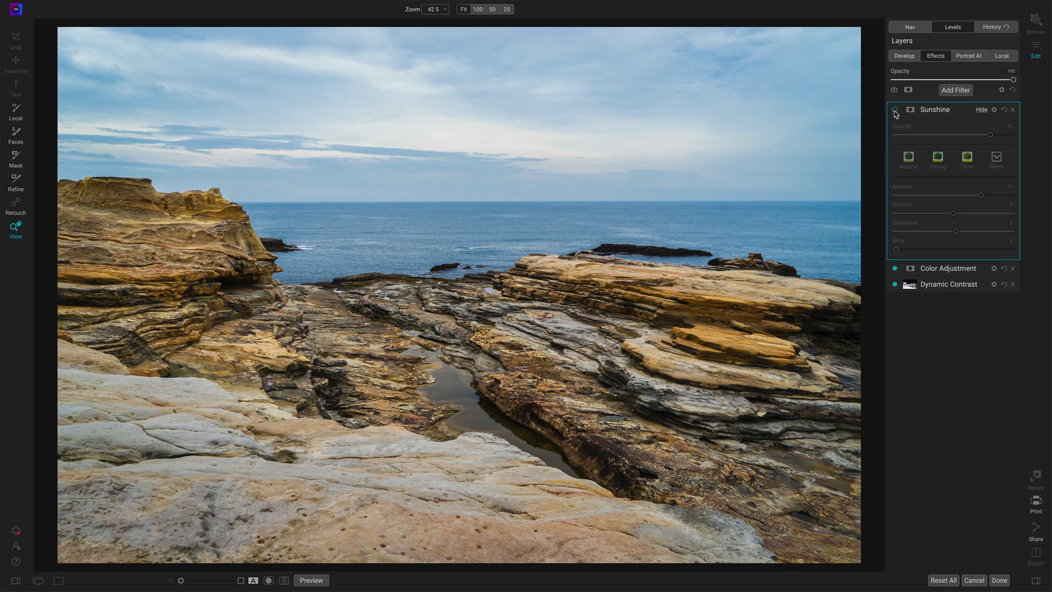
left_click(895, 110)
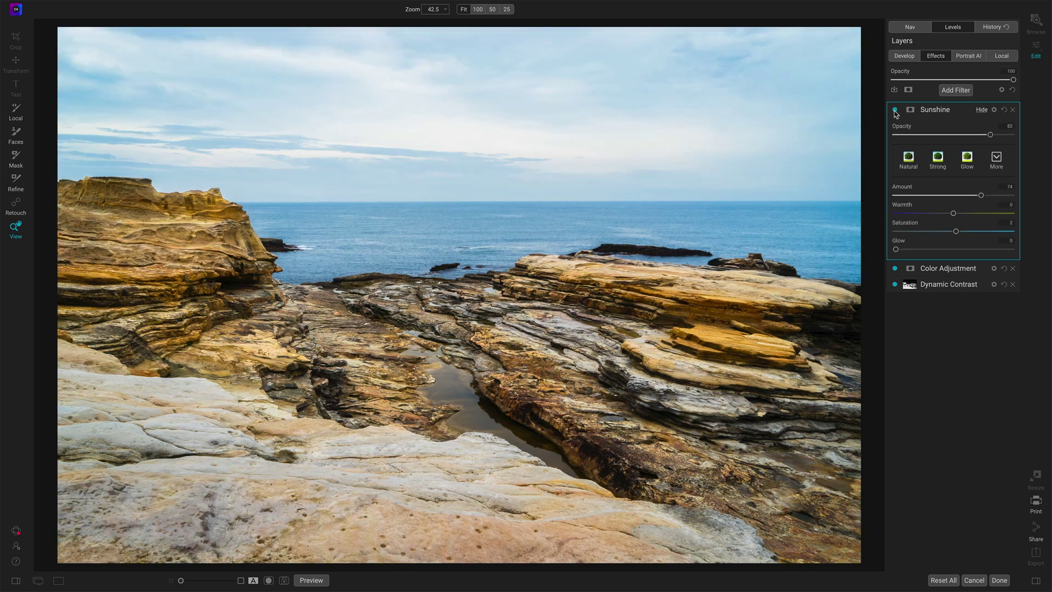